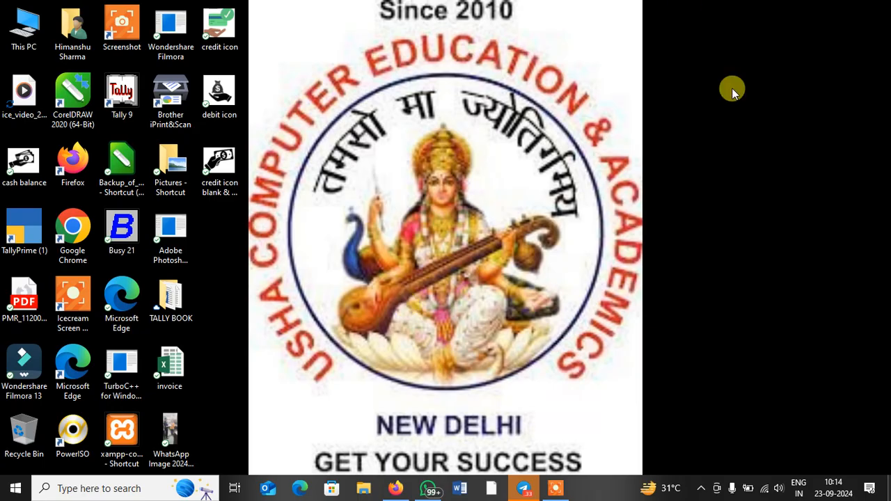
Step: Open google.com in a new Firefox tab and search for 'google my business'
{"action": "left_click", "coordinate": [395, 489]}
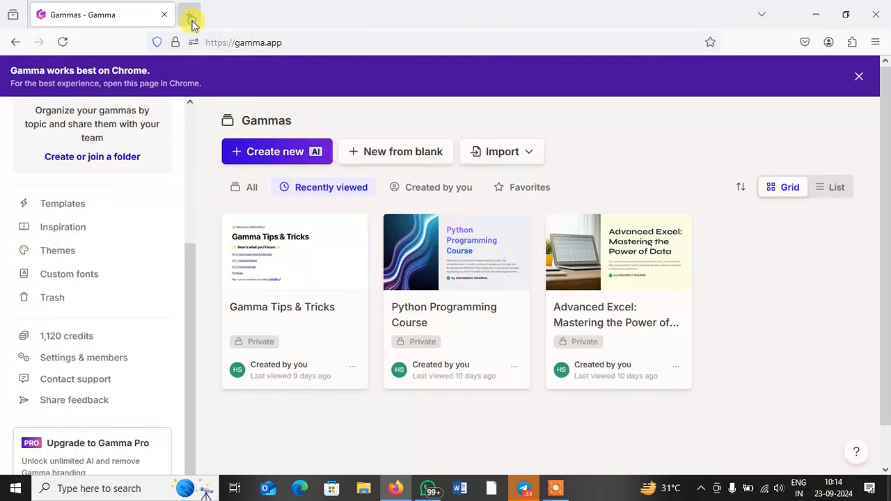
{"action": "left_click", "coordinate": [189, 17]}
{"action": "type", "text": "google.c"}
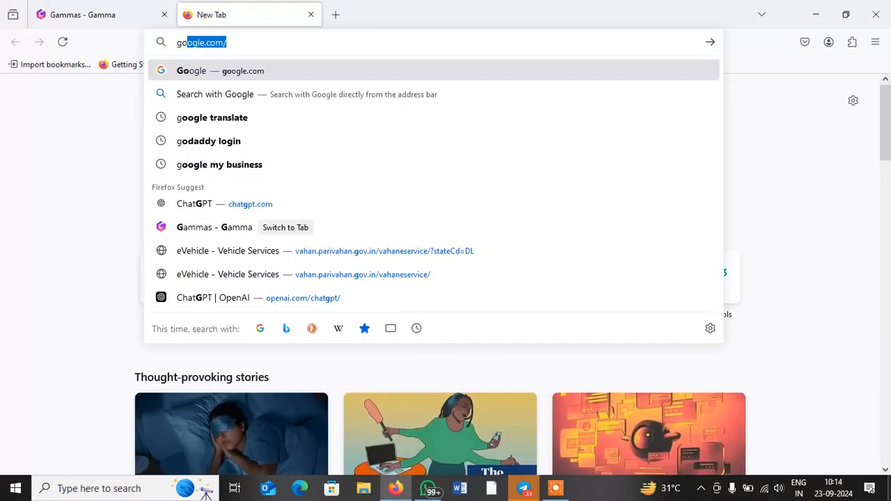
{"action": "type", "text": "om"}
{"action": "key", "text": "Return"}
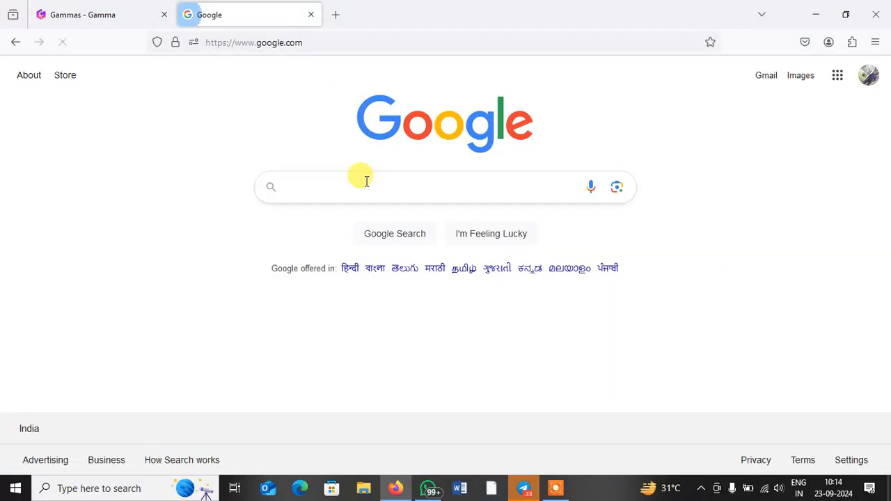
{"action": "left_click", "coordinate": [367, 181]}
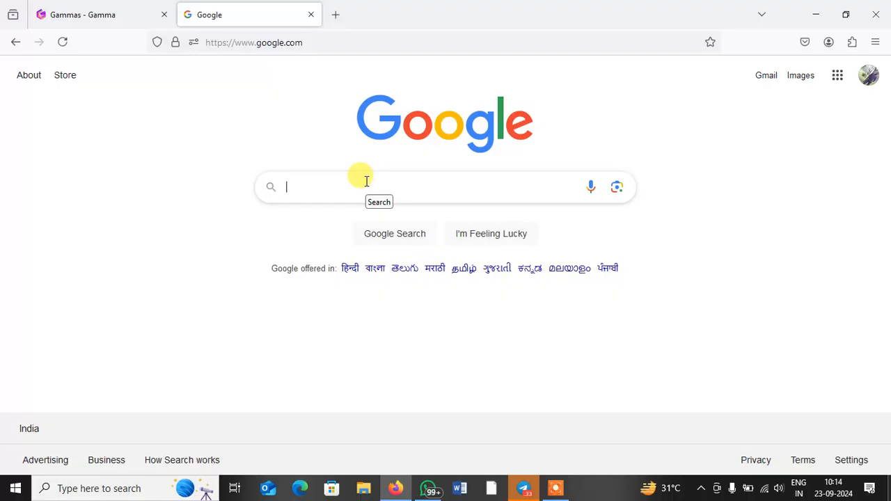
{"action": "type", "text": "google my "}
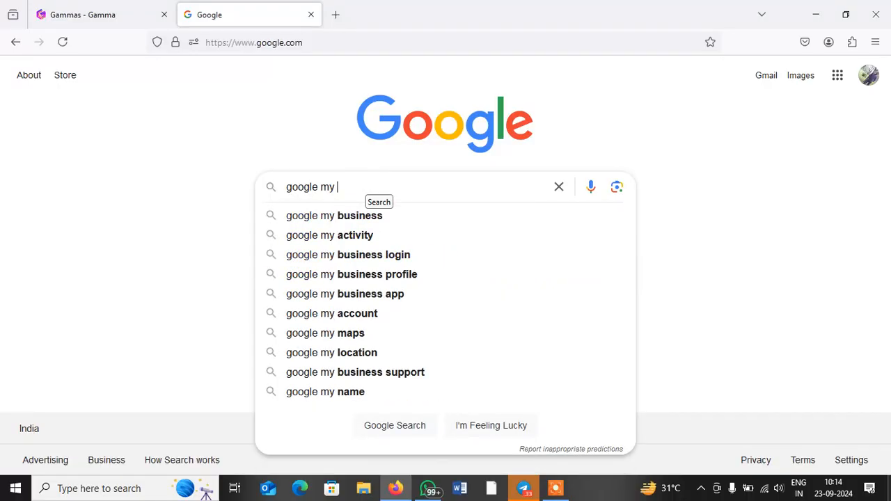
{"action": "type", "text": "busine"}
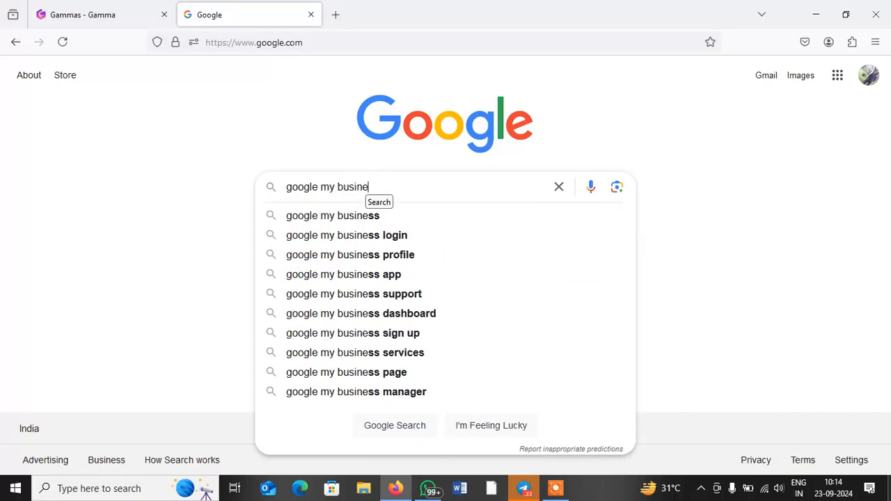
{"action": "type", "text": "ss"}
{"action": "key", "text": "Return"}
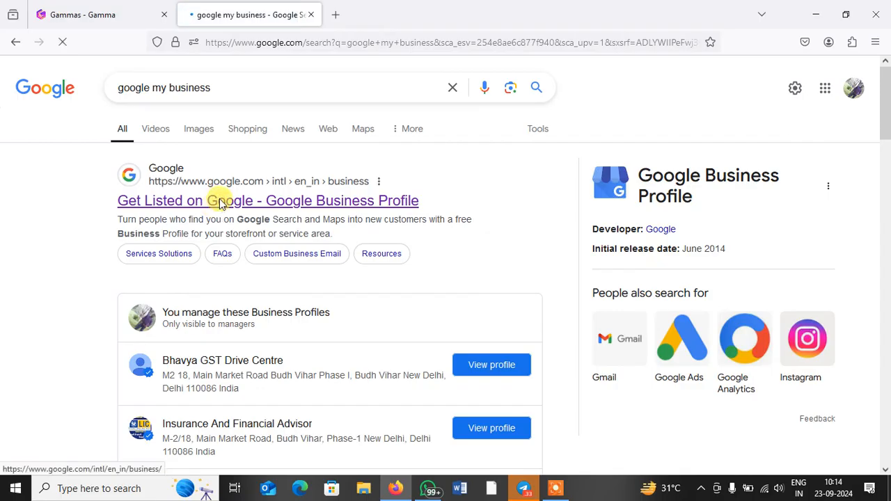
Step: Open the Get Listed on Google result, sign in, and scroll through the five managed businesses
{"action": "left_click", "coordinate": [220, 201]}
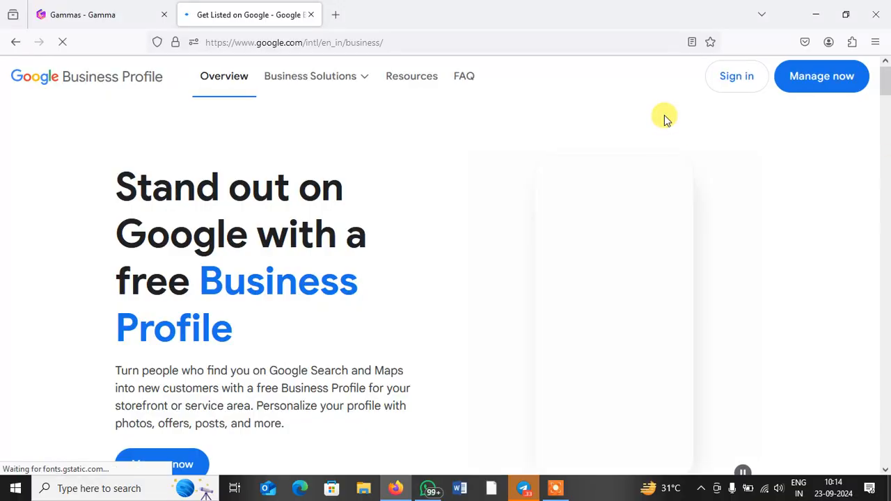
{"action": "left_click", "coordinate": [730, 79]}
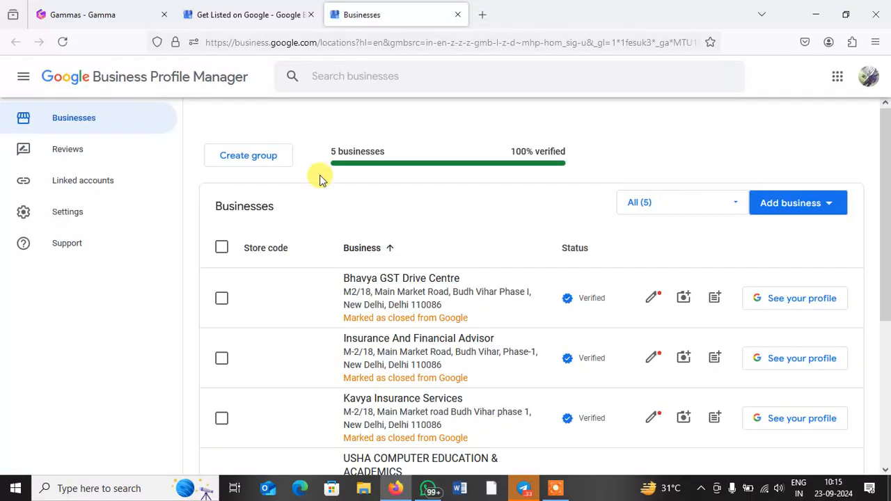
{"action": "scroll", "coordinate": [414, 245], "scroll_direction": "down", "scroll_amount": 3}
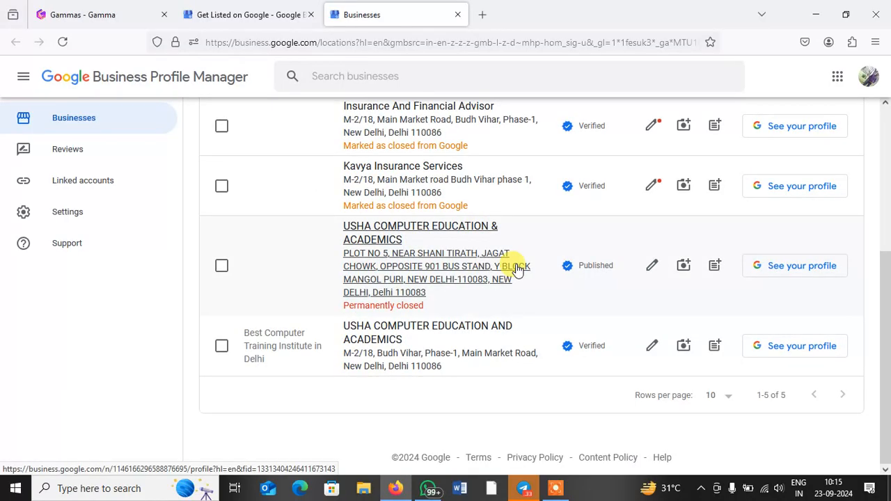
{"action": "scroll", "coordinate": [516, 268], "scroll_direction": "up", "scroll_amount": 3}
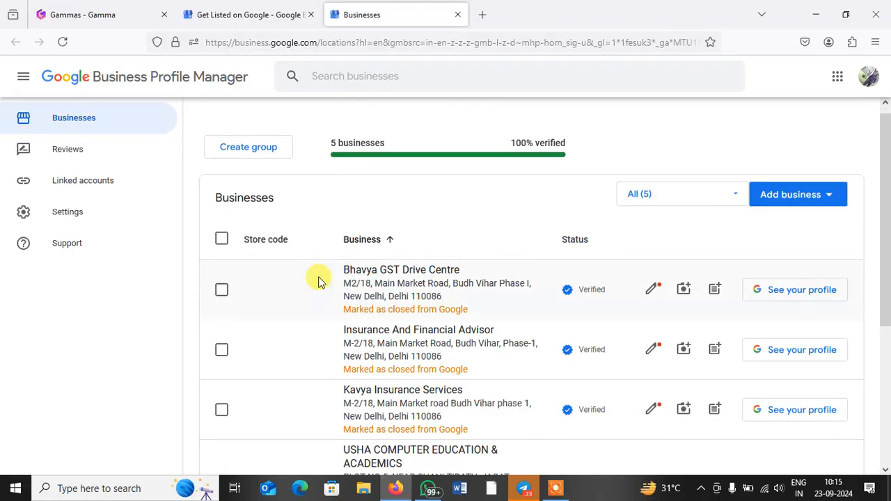
{"action": "scroll", "coordinate": [319, 281], "scroll_direction": "down", "scroll_amount": 3}
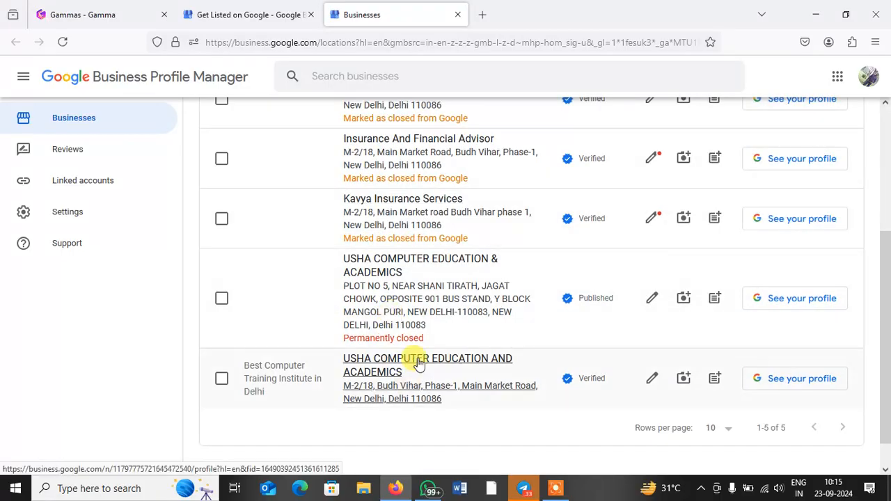
{"action": "scroll", "coordinate": [418, 363], "scroll_direction": "up", "scroll_amount": 3}
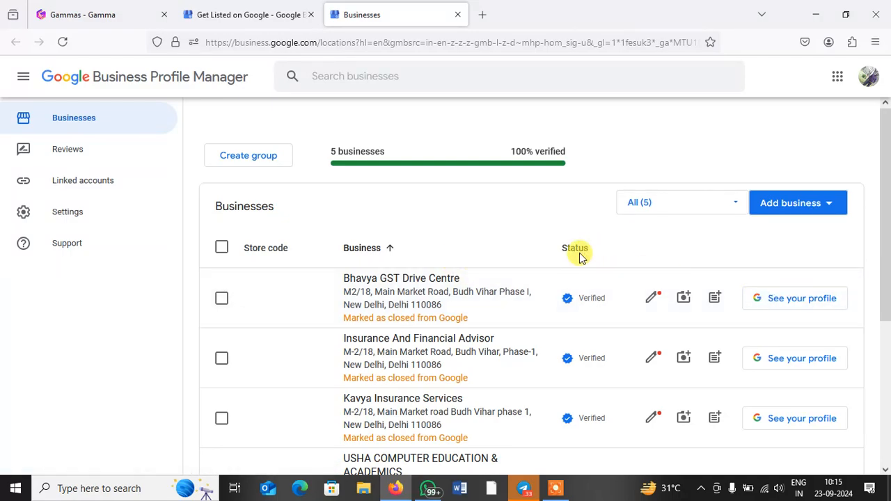
Step: Add a single business and create it with the name 'Kavya Insurance Services'
{"action": "left_click", "coordinate": [792, 205]}
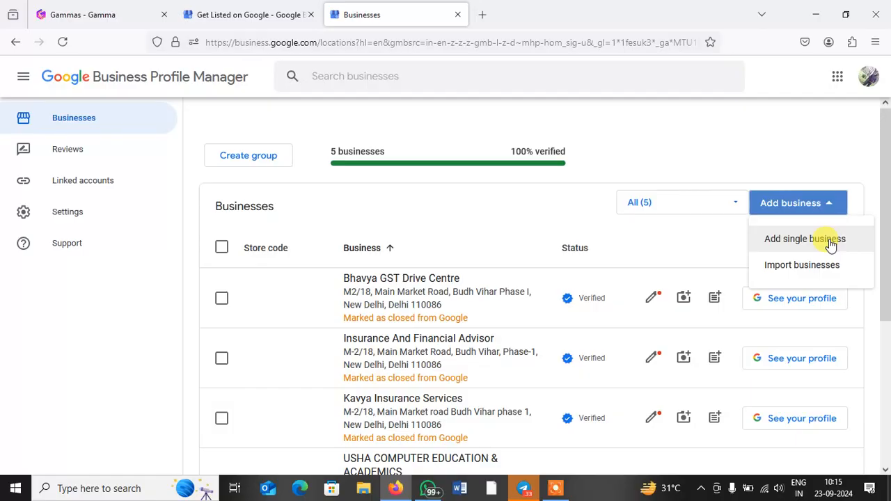
{"action": "left_click", "coordinate": [830, 242]}
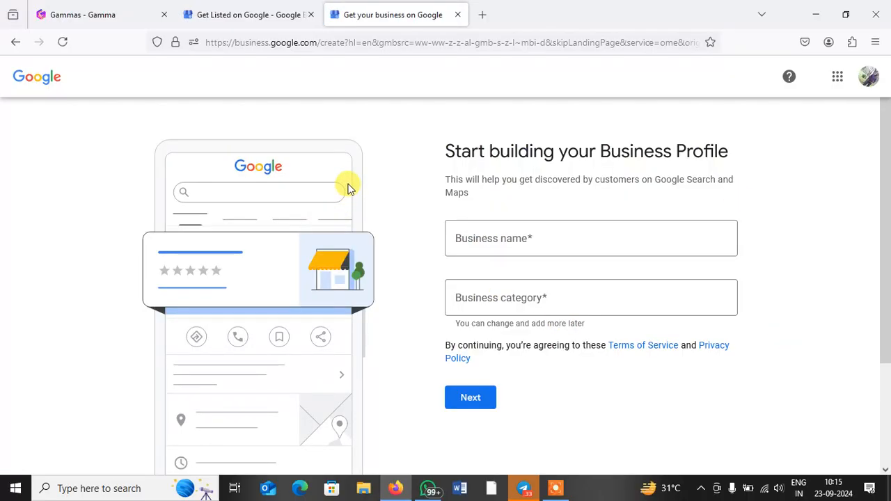
{"action": "left_click", "coordinate": [504, 233]}
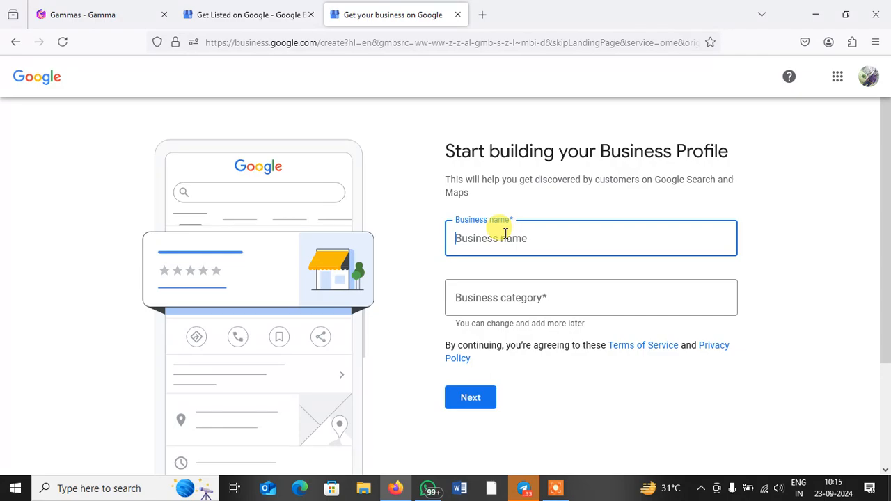
{"action": "type", "text": "Kavya"}
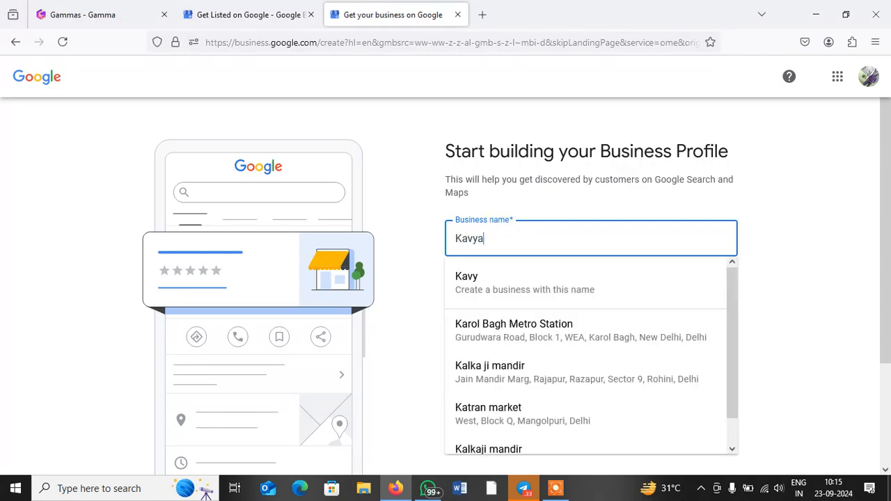
{"action": "type", "text": " Insurance"}
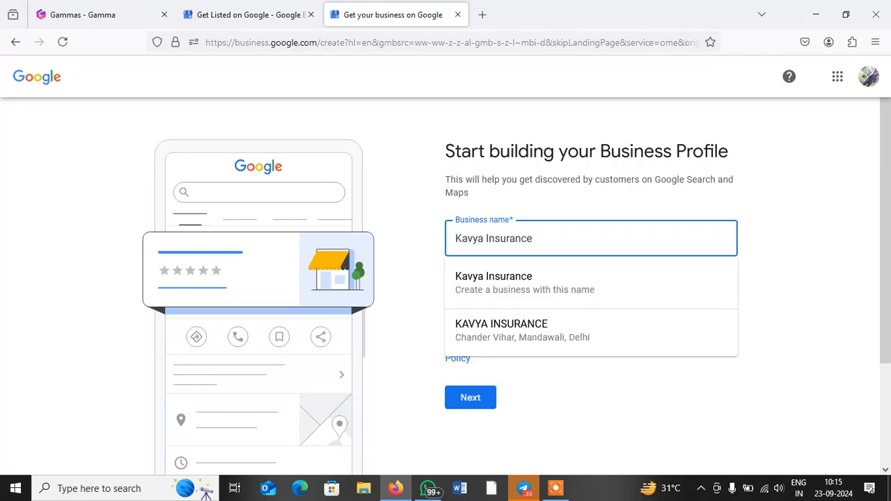
{"action": "type", "text": " Ser"}
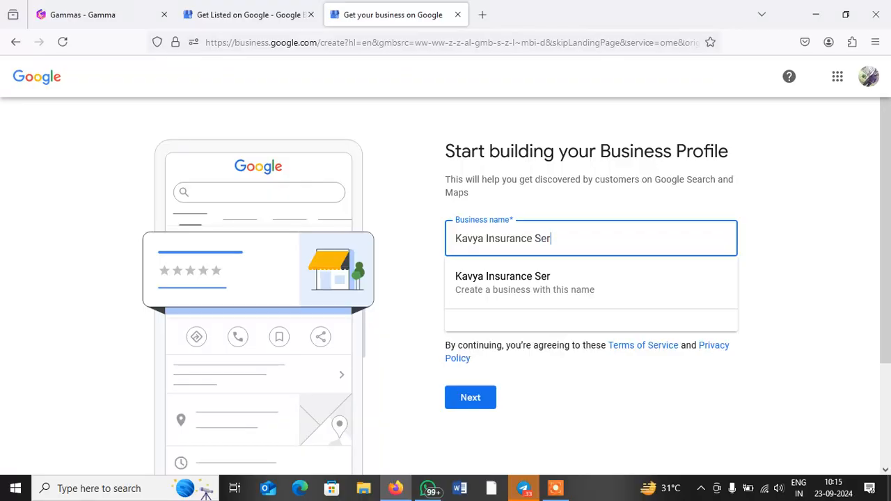
{"action": "type", "text": "vices"}
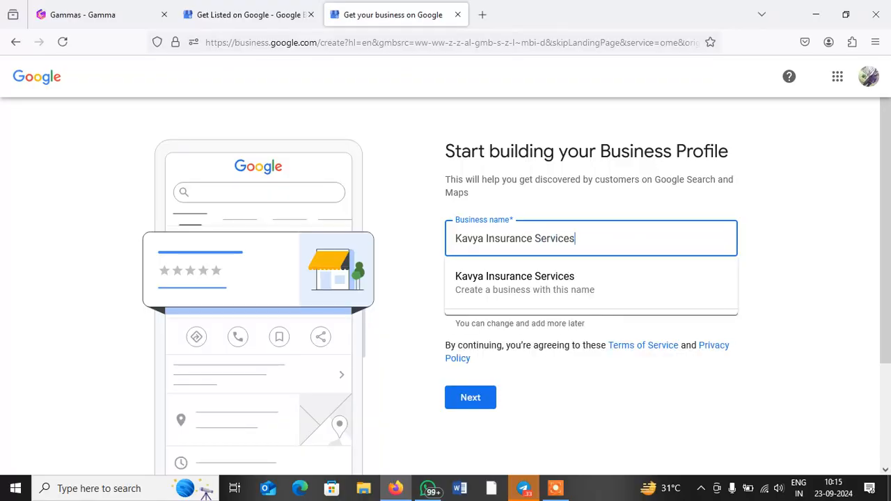
{"action": "left_click", "coordinate": [558, 290]}
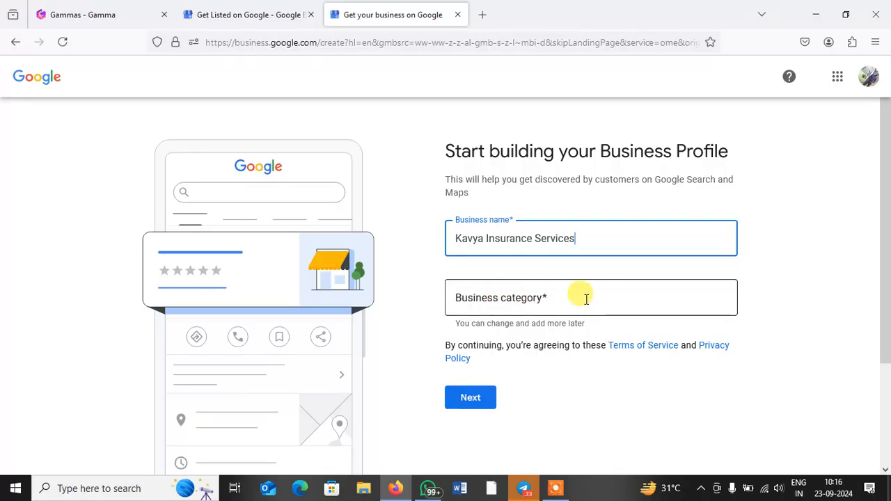
Step: Search 'insura', pick Insurance broker as the business category, and continue
{"action": "left_click", "coordinate": [587, 299]}
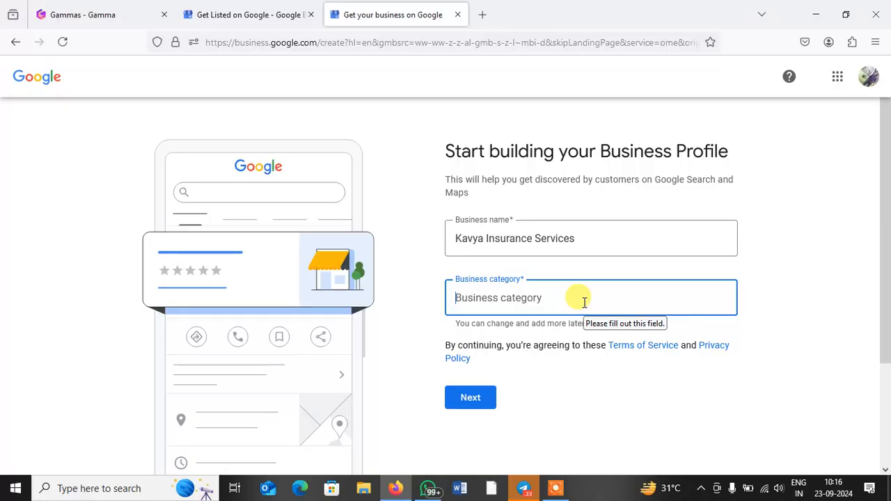
{"action": "type", "text": "insura"}
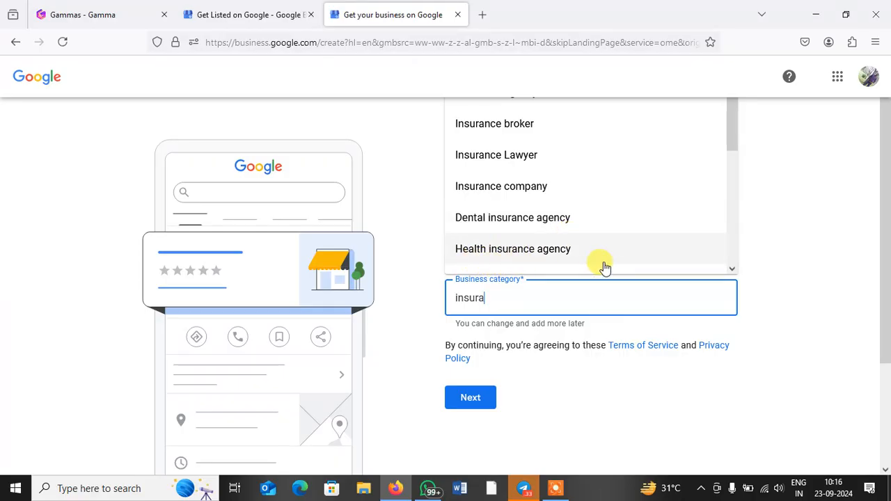
{"action": "left_click", "coordinate": [480, 121]}
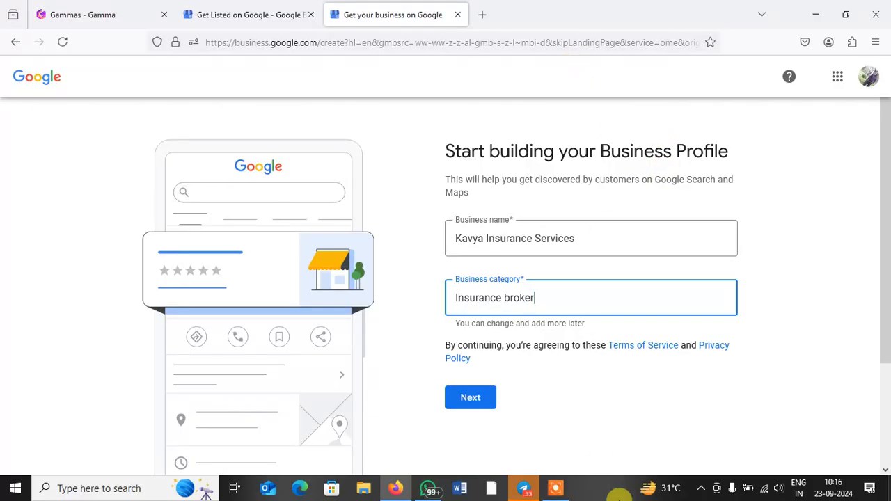
{"action": "left_click", "coordinate": [464, 396]}
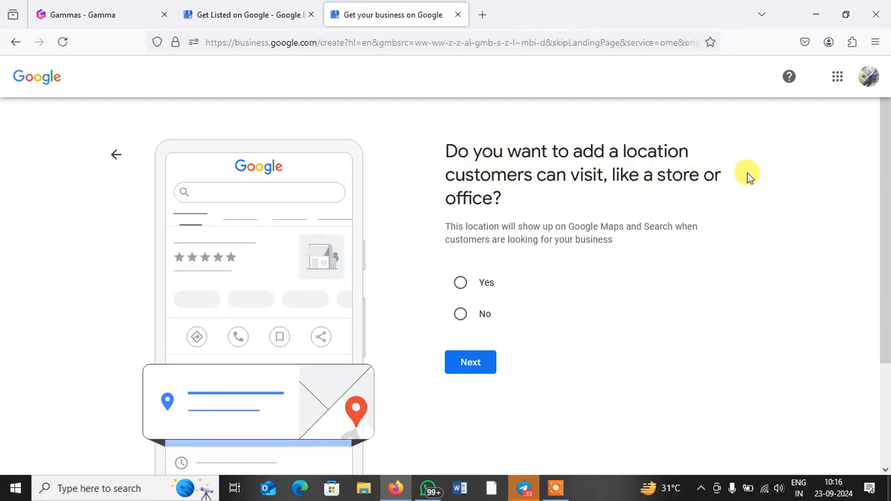
Step: Answer Yes to having a customer-visitable location and continue to the address
{"action": "left_click", "coordinate": [459, 287]}
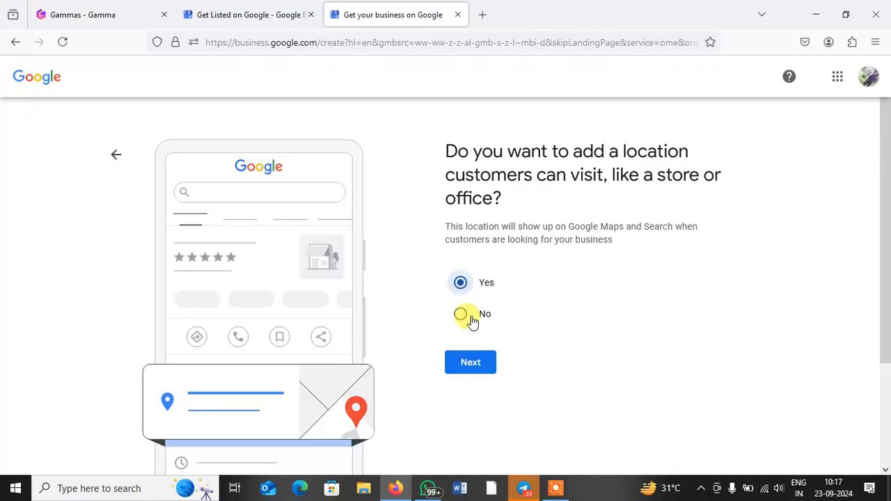
{"action": "left_click", "coordinate": [477, 366]}
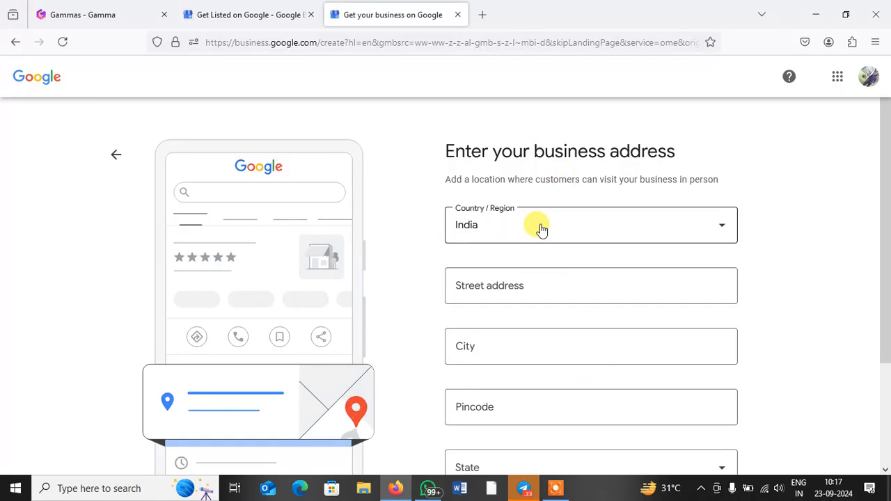
Step: Enter the business's street address, then fill the New Delhi city and pincode fields
{"action": "scroll", "coordinate": [542, 230], "scroll_direction": "down", "scroll_amount": 2}
{"action": "left_click", "coordinate": [519, 153]}
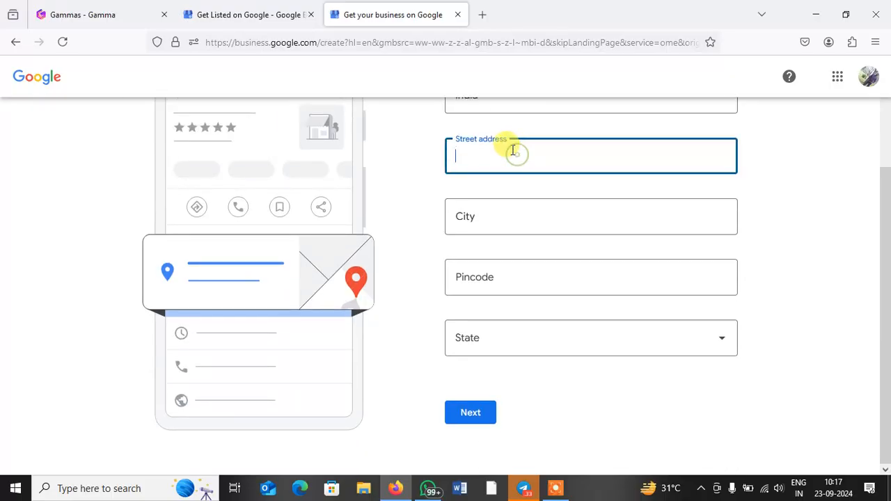
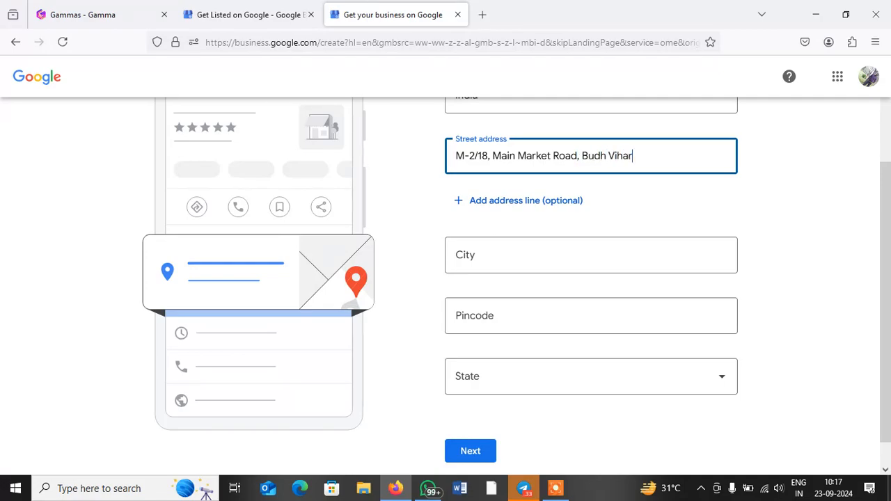
{"action": "key", "text": "Tab"}
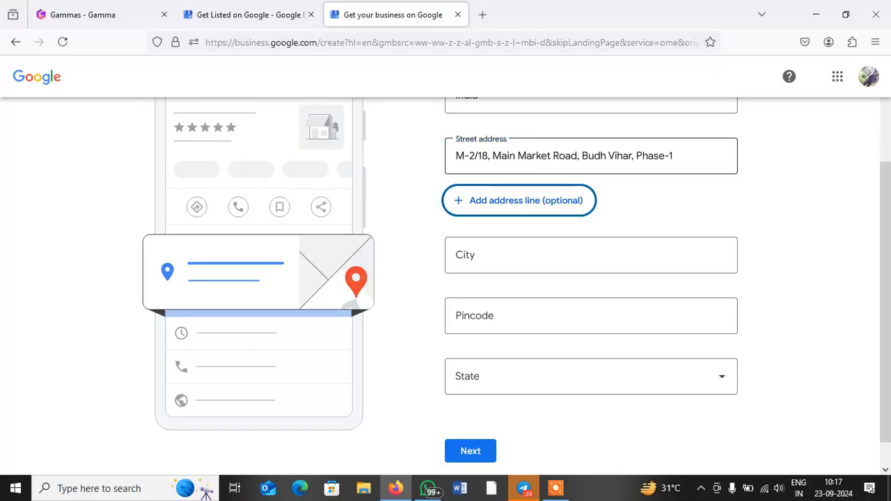
{"action": "key", "text": "Tab"}
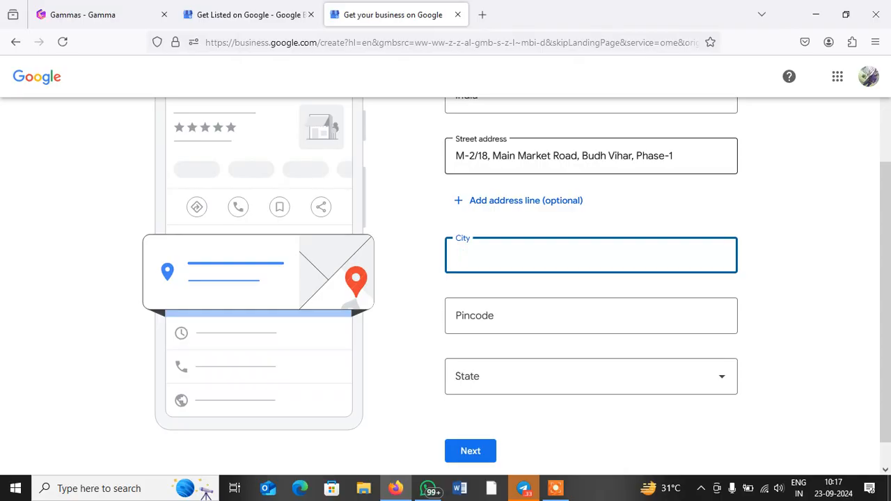
{"action": "key", "text": "Tab"}
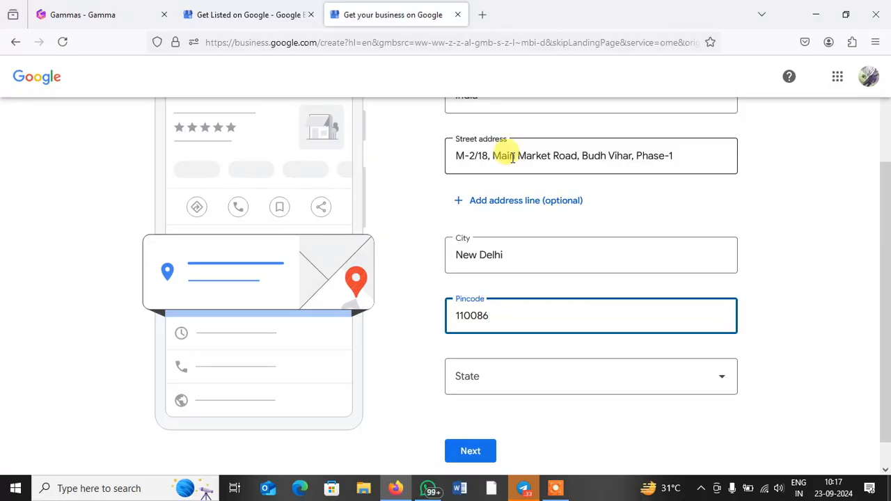
Step: Choose Delhi as the state and submit the completed address
{"action": "left_click", "coordinate": [534, 374]}
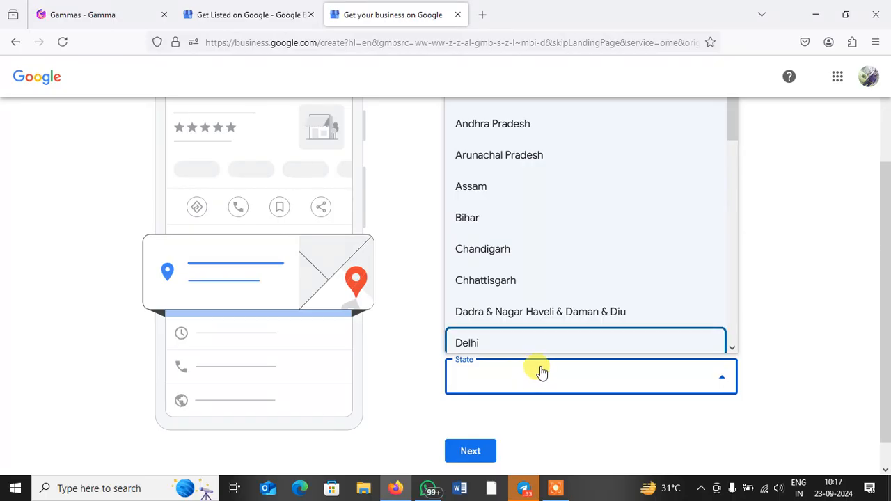
{"action": "scroll", "coordinate": [490, 285], "scroll_direction": "down", "scroll_amount": 2}
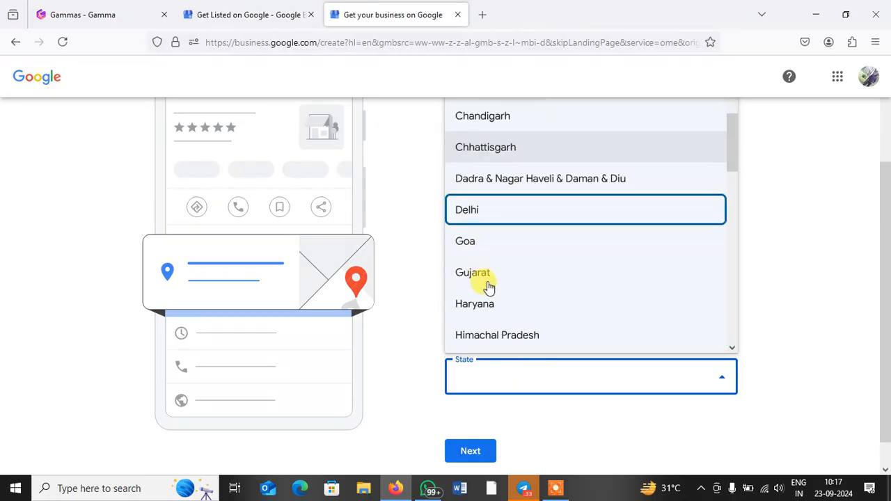
{"action": "left_click", "coordinate": [485, 220]}
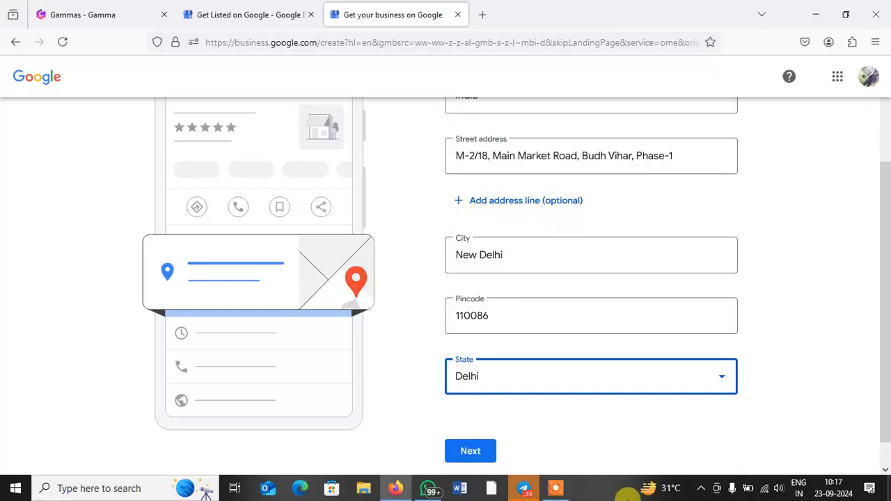
{"action": "left_click", "coordinate": [469, 452]}
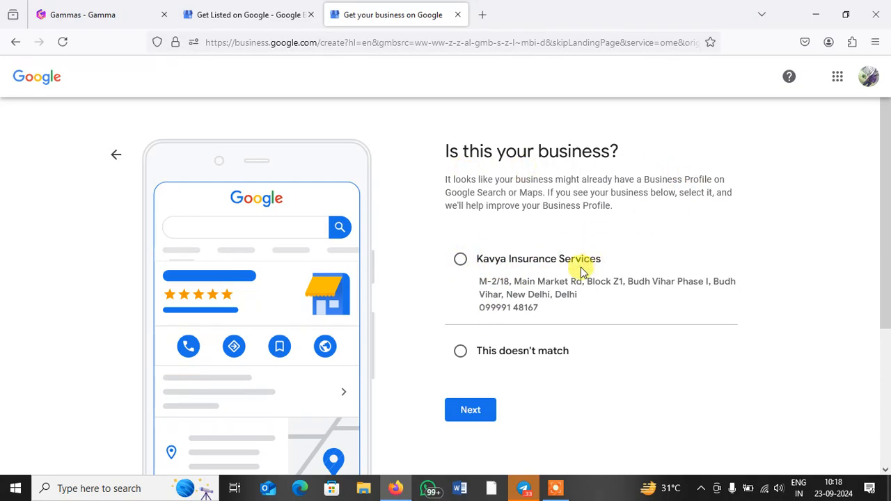
Step: Select the existing Kavya Insurance Services listing as your business and proceed
{"action": "left_click", "coordinate": [461, 261]}
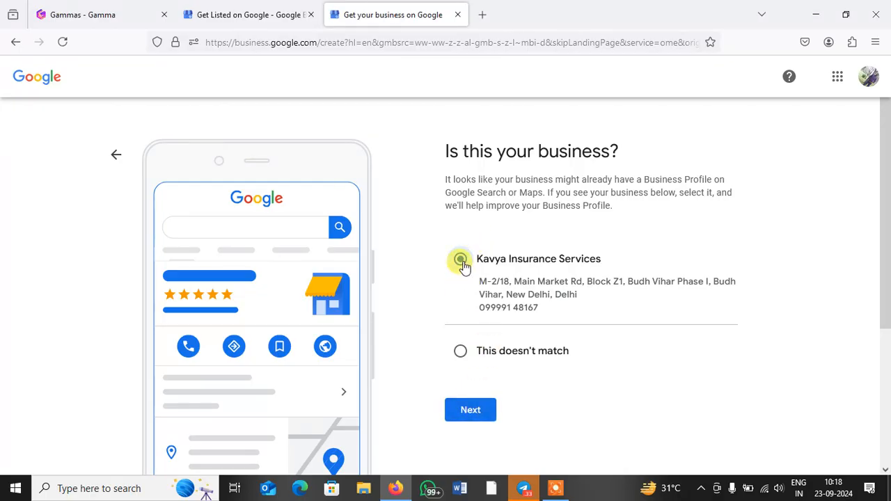
{"action": "left_click", "coordinate": [460, 357]}
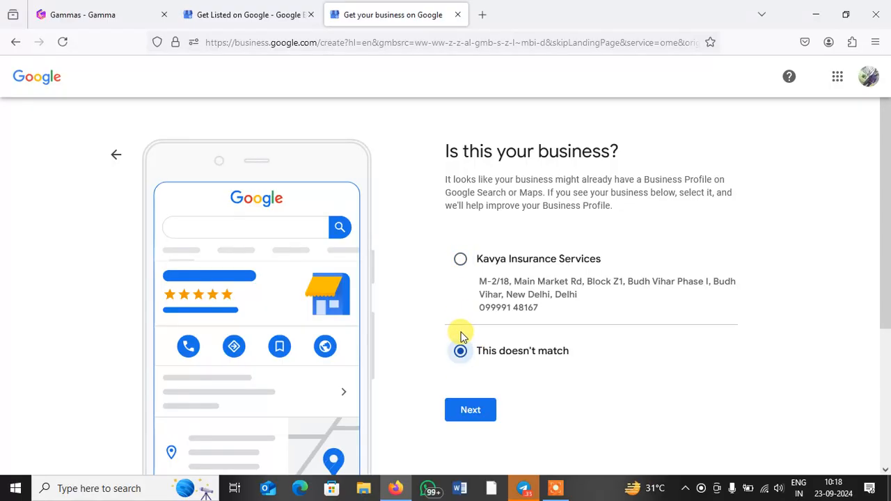
{"action": "left_click", "coordinate": [460, 261]}
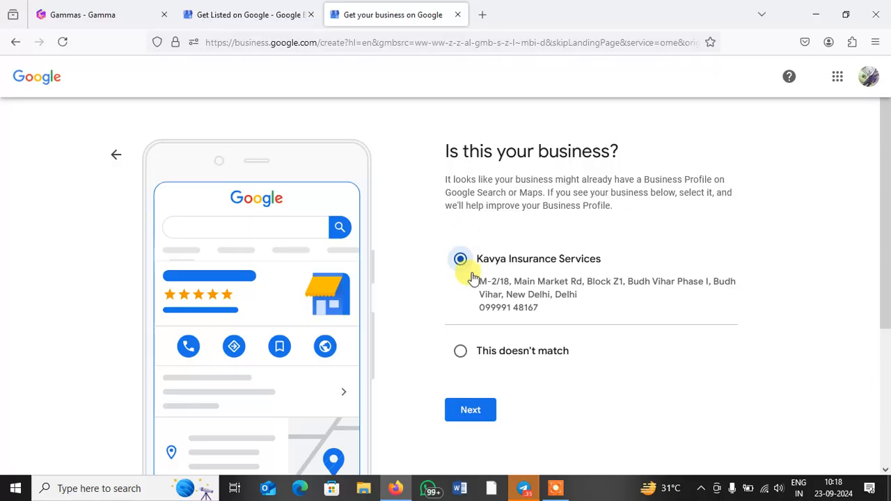
{"action": "left_click", "coordinate": [474, 410]}
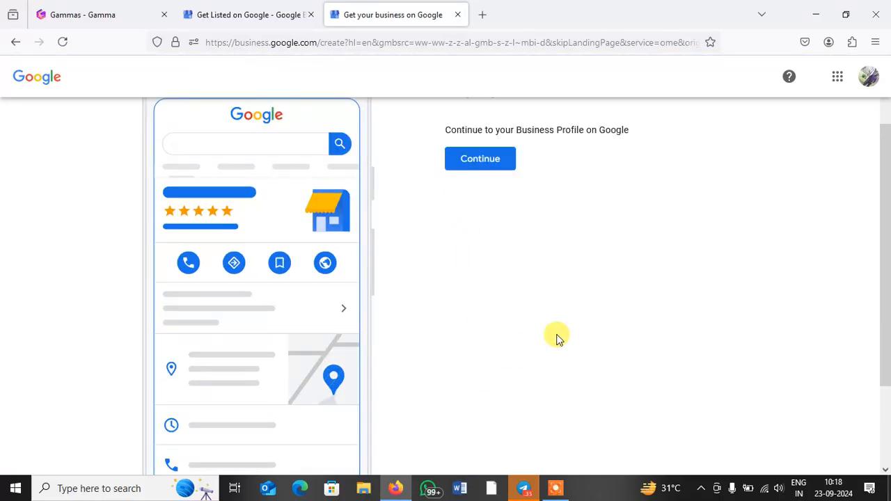
Step: Continue to the Kavya Insurance Services Business Profile on Google
{"action": "left_click", "coordinate": [469, 167]}
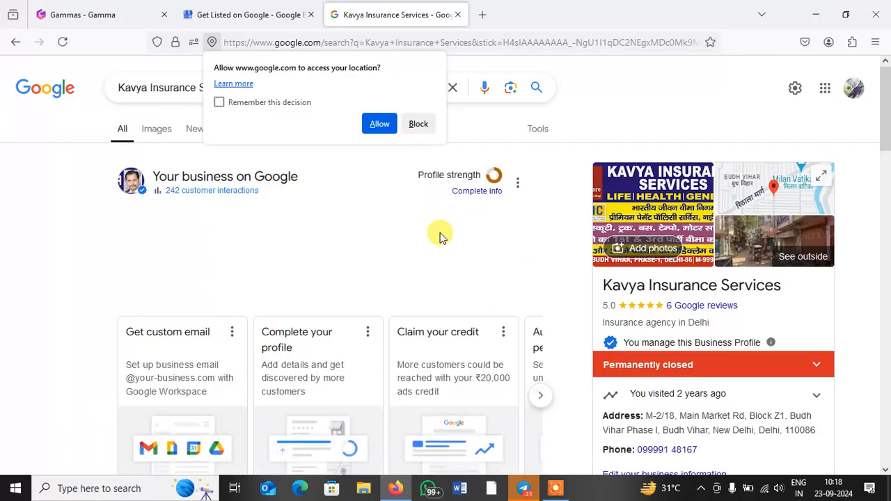
Step: Allow location access and review the managed Kavya Insurance Services profile, rated 5.0 from 6 reviews
{"action": "left_click", "coordinate": [380, 124]}
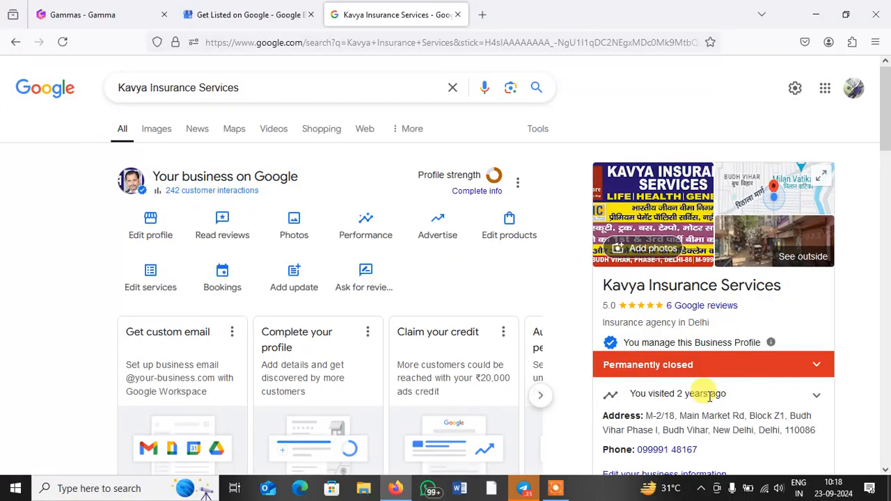
{"action": "scroll", "coordinate": [710, 365], "scroll_direction": "down", "scroll_amount": 3}
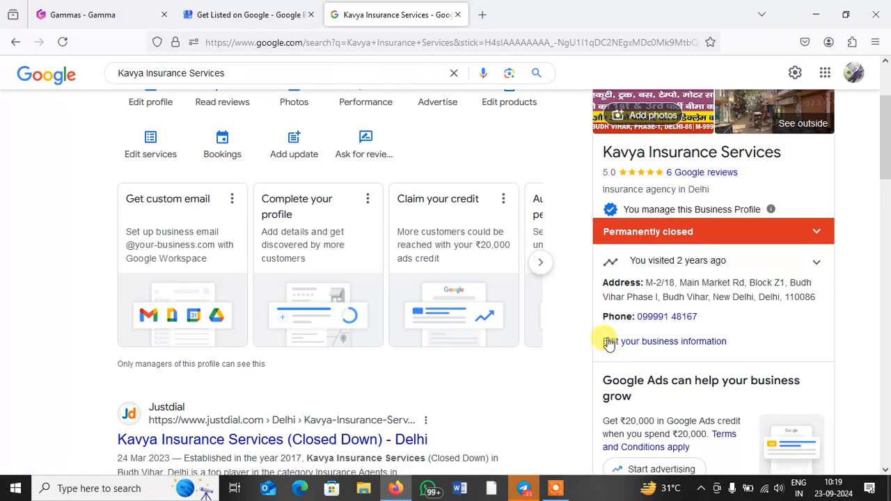
{"action": "scroll", "coordinate": [662, 261], "scroll_direction": "up", "scroll_amount": 1}
{"action": "scroll", "coordinate": [665, 268], "scroll_direction": "up", "scroll_amount": 3}
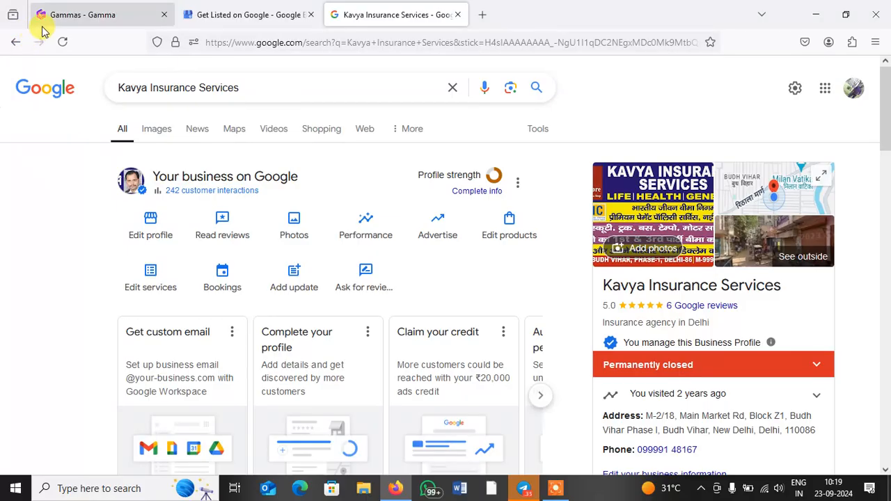
{"action": "mouse_move", "coordinate": [43, 32]}
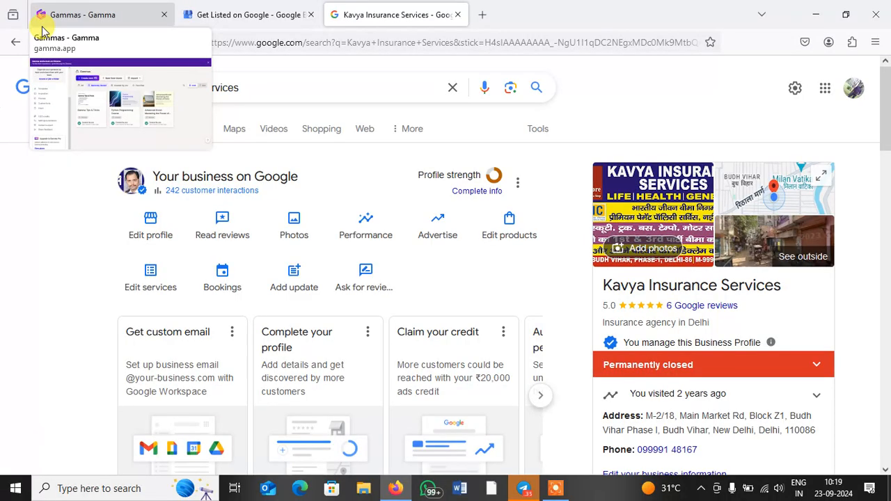